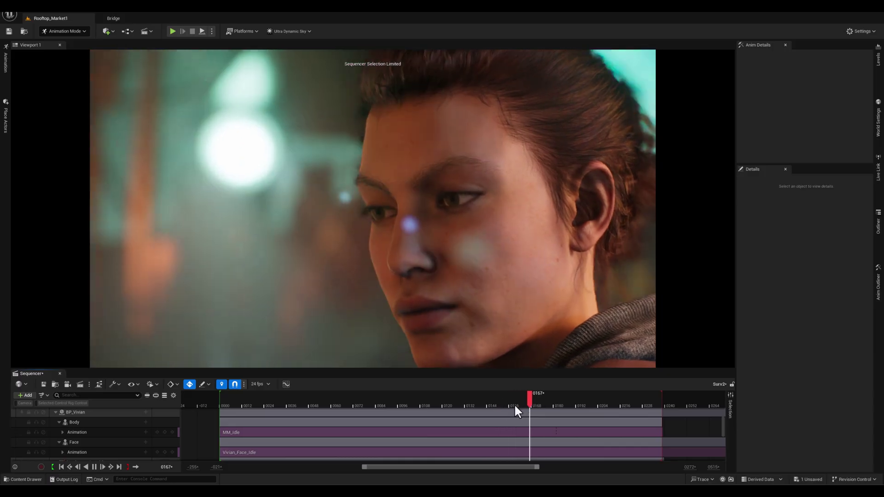
# - Bake BP_Vivian's Body animation to the CR_Mannequin_Body control rig with the default baking options
pyautogui.moveTo(572, 400); pyautogui.dragTo(412, 424)
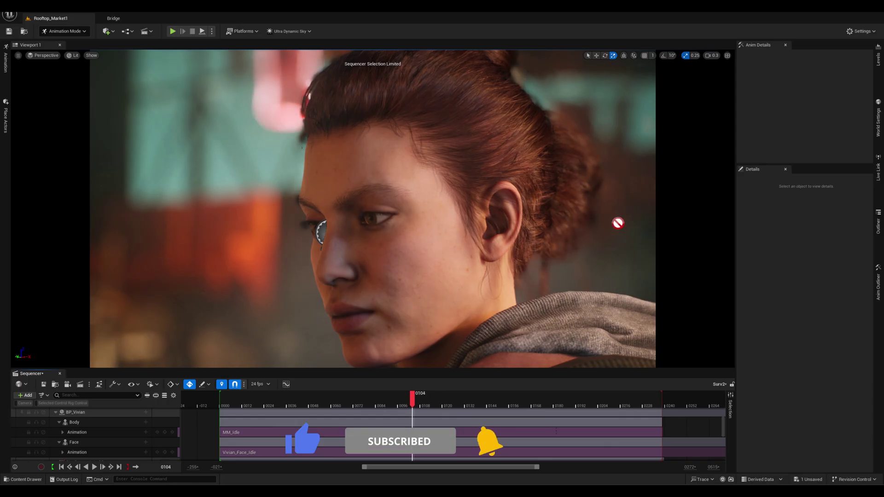
pyautogui.moveTo(424, 396); pyautogui.dragTo(415, 446)
pyautogui.rightClick(89, 421)
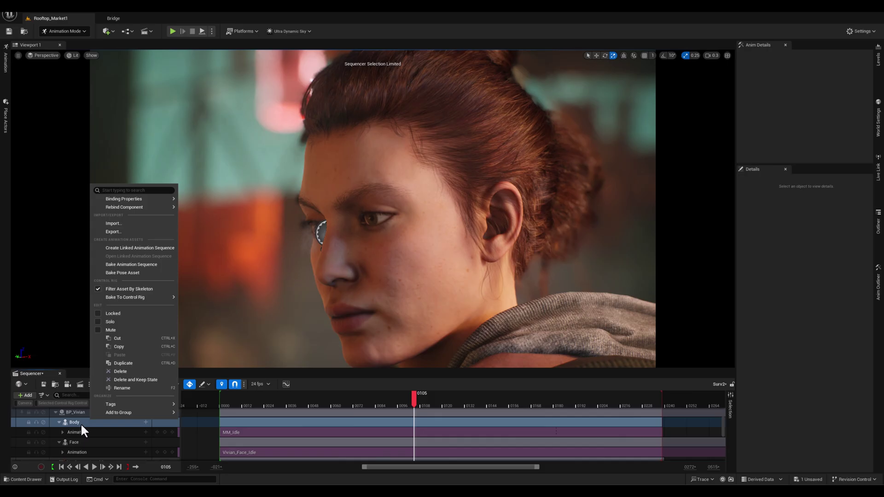
pyautogui.moveTo(151, 297)
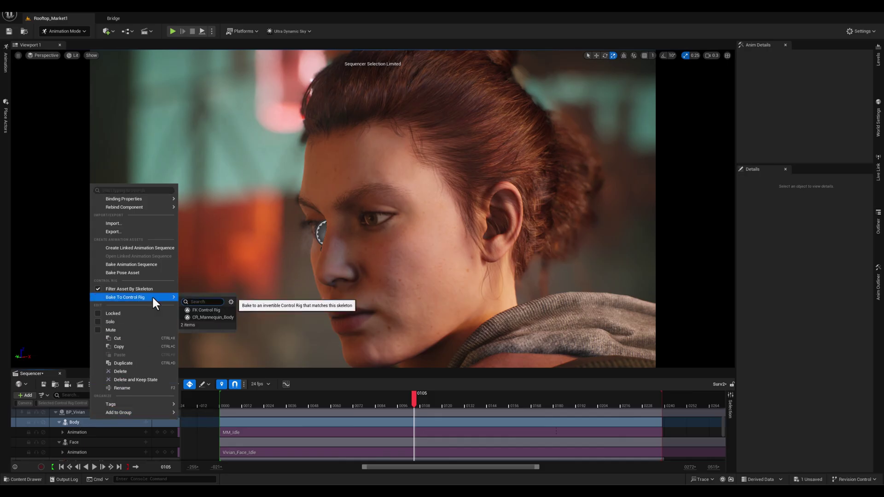
pyautogui.click(198, 317)
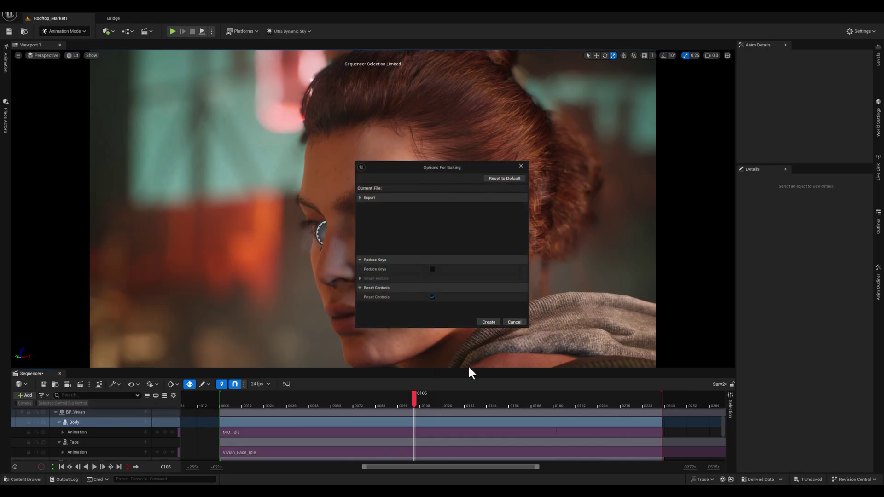
pyautogui.click(487, 320)
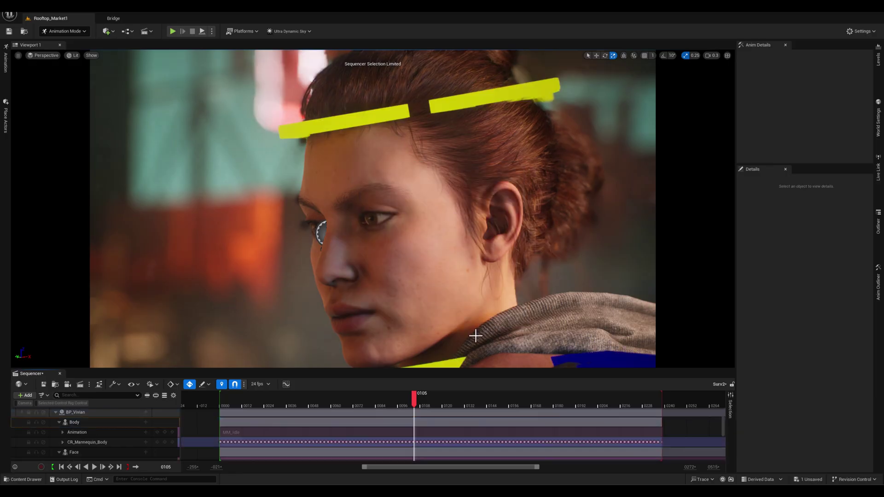
# - Create an additive animation layer named Head containing the character's head_ctrl control
pyautogui.moveTo(419, 403)
pyautogui.mouseDown()
pyautogui.moveTo(264, 410)
pyautogui.moveTo(425, 410)
pyautogui.moveTo(409, 408)
pyautogui.moveTo(417, 411)
pyautogui.mouseUp()
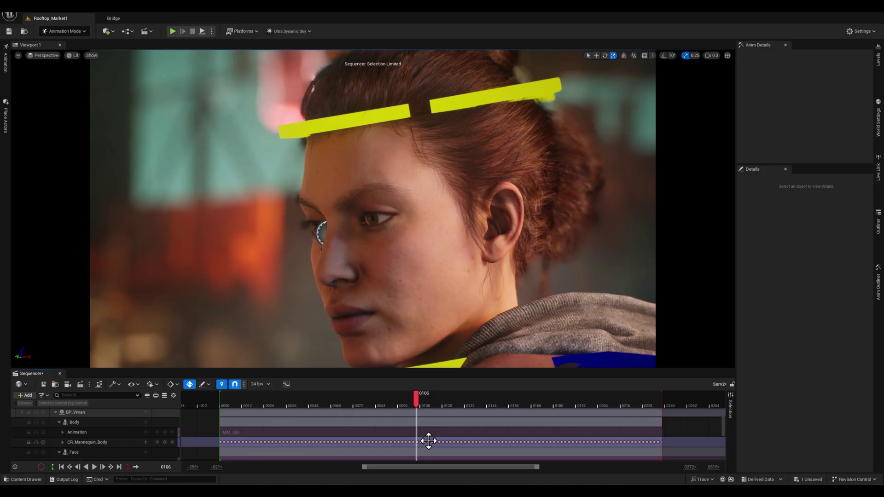
pyautogui.click(4, 77)
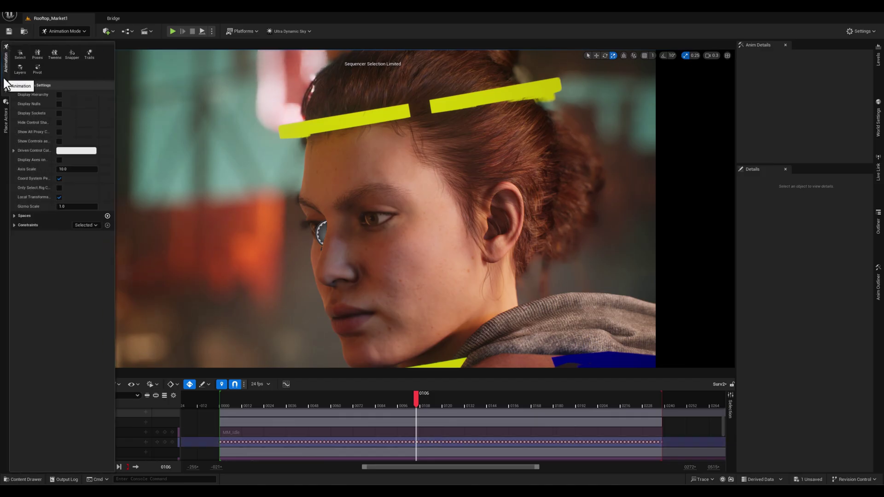
pyautogui.click(29, 68)
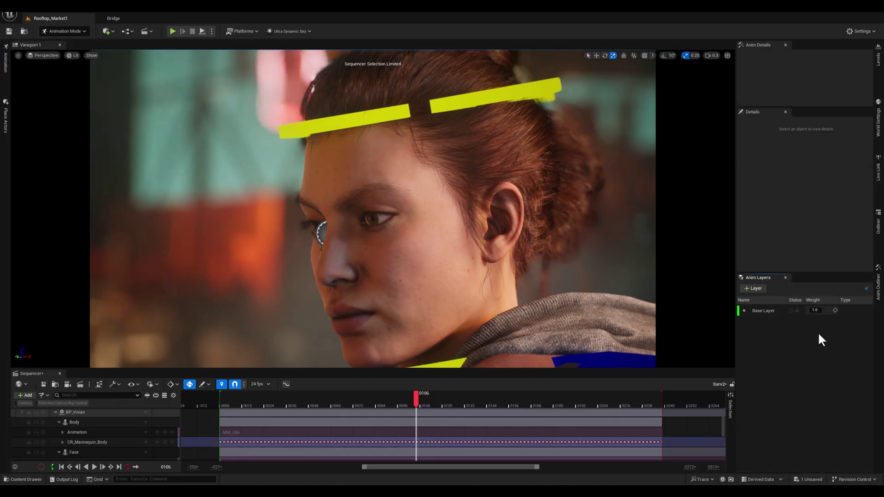
pyautogui.click(349, 122)
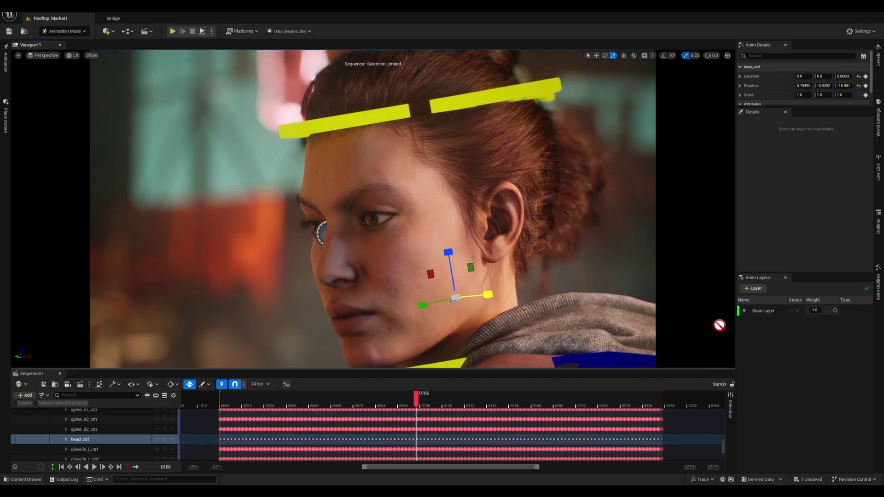
pyautogui.click(753, 288)
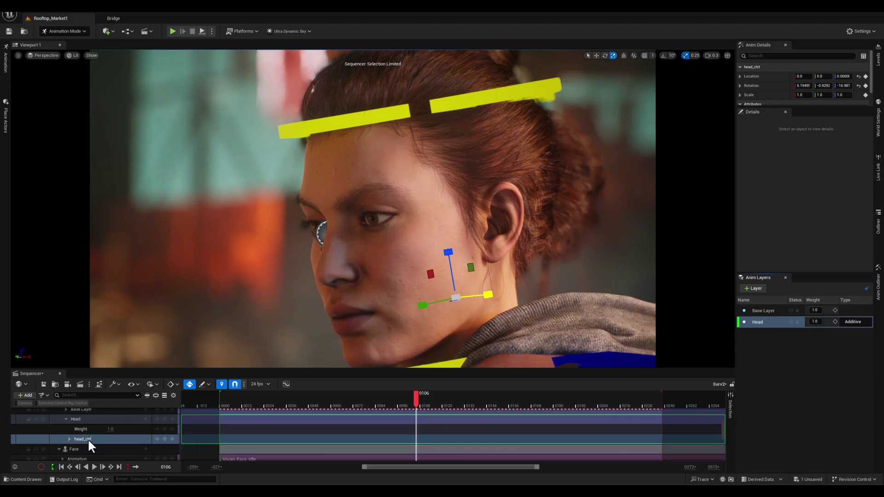
pyautogui.scroll(1, 92, 421)
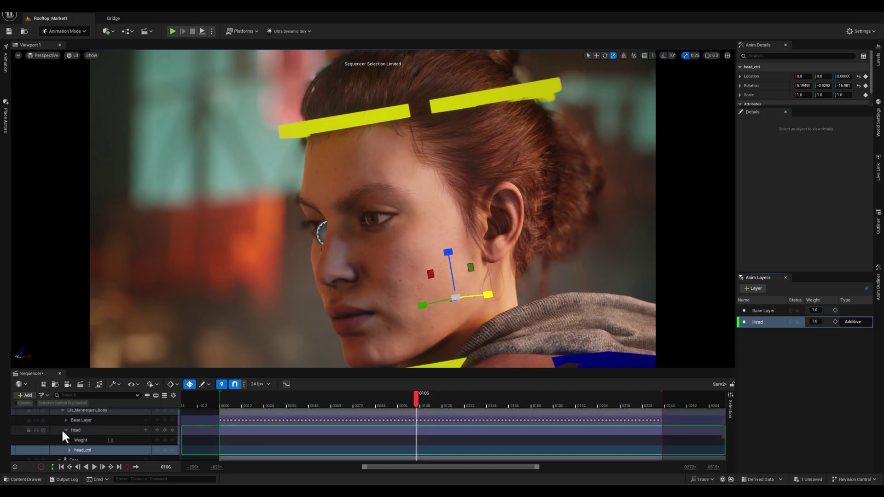
pyautogui.scroll(-1, 129, 447)
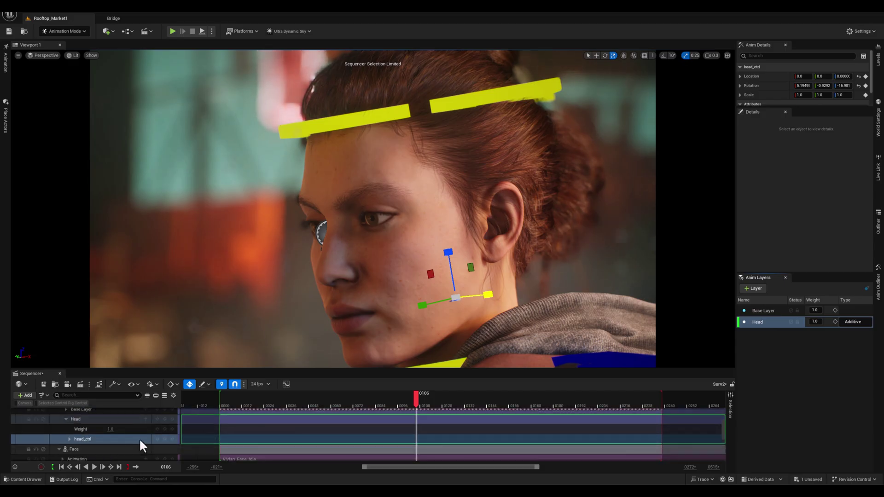
# - With head_ctrl selected, show the Tween slider over the viewport and set its mode to TW
pyautogui.click(421, 401)
pyautogui.click(421, 400)
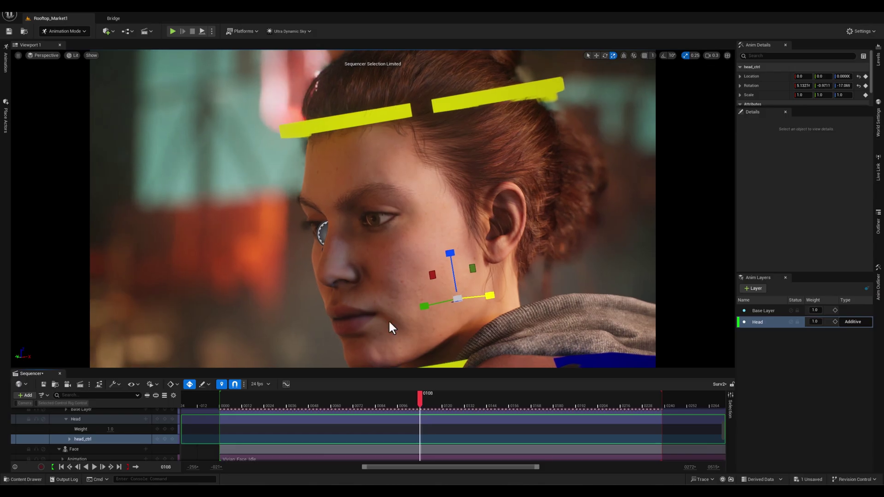
pyautogui.click(340, 122)
pyautogui.click(460, 428)
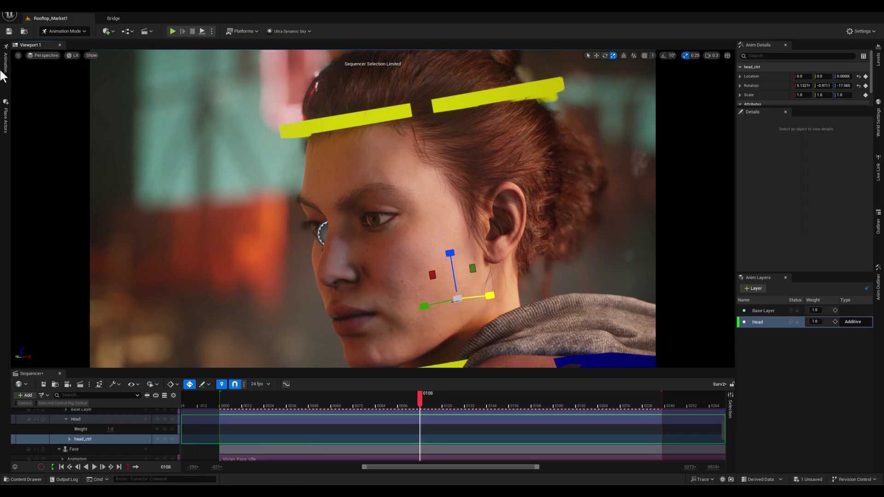
pyautogui.click(6, 69)
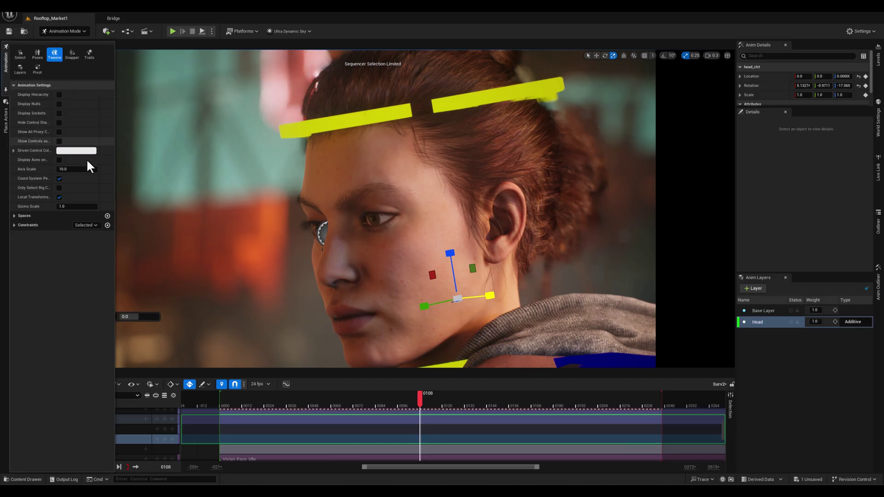
pyautogui.moveTo(147, 316); pyautogui.dragTo(118, 314)
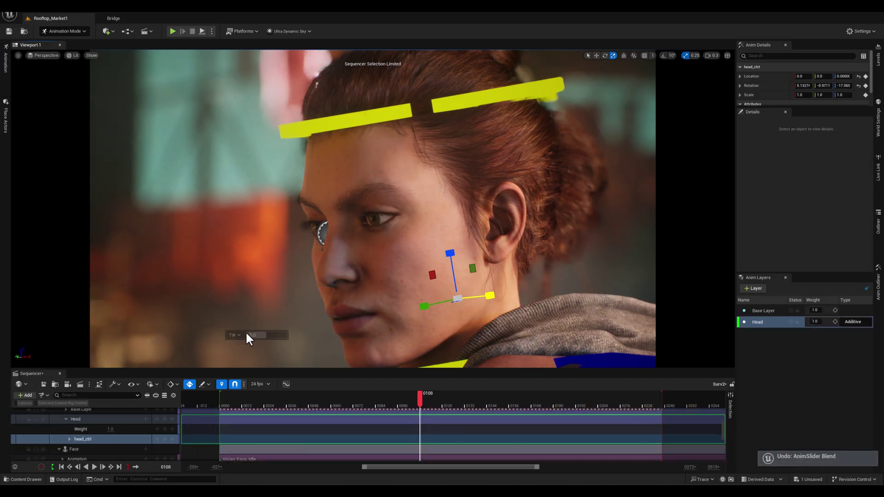
pyautogui.moveTo(243, 334); pyautogui.dragTo(226, 332)
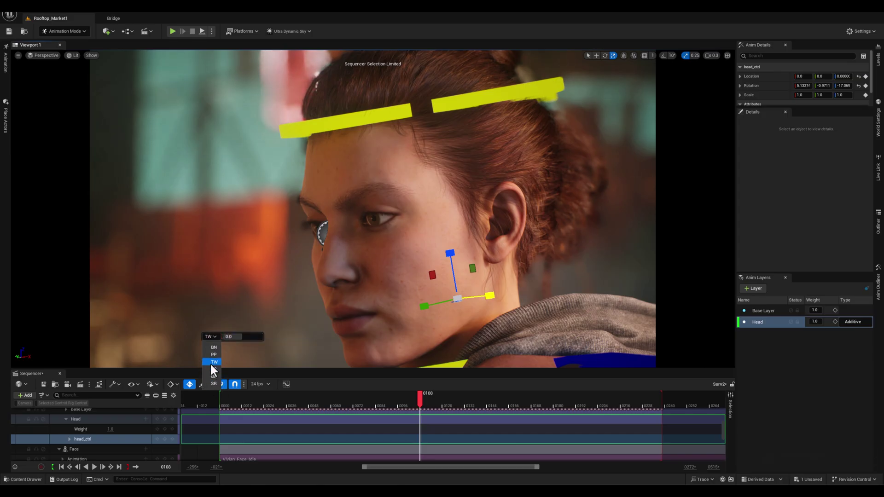
pyautogui.click(211, 364)
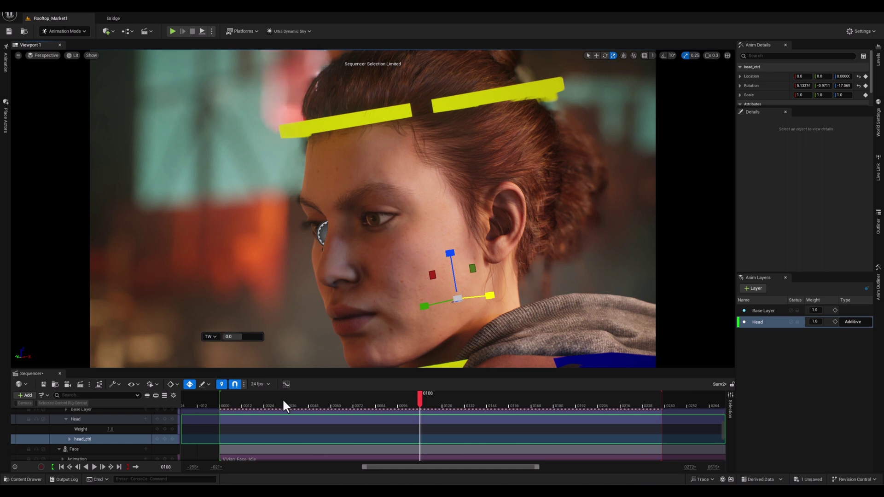
# - Key head_ctrl on the Head layer at frame 0, and rotate the head toward the camera at frame 116
pyautogui.moveTo(282, 399); pyautogui.dragTo(214, 404)
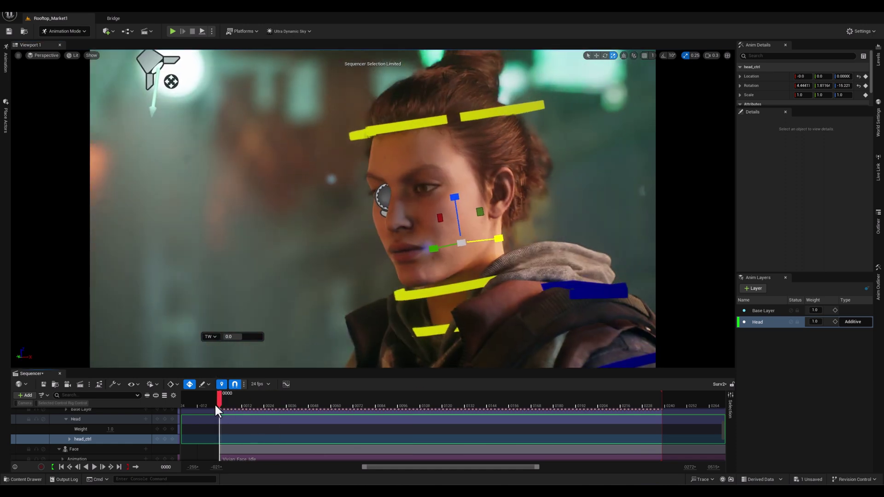
pyautogui.click(164, 440)
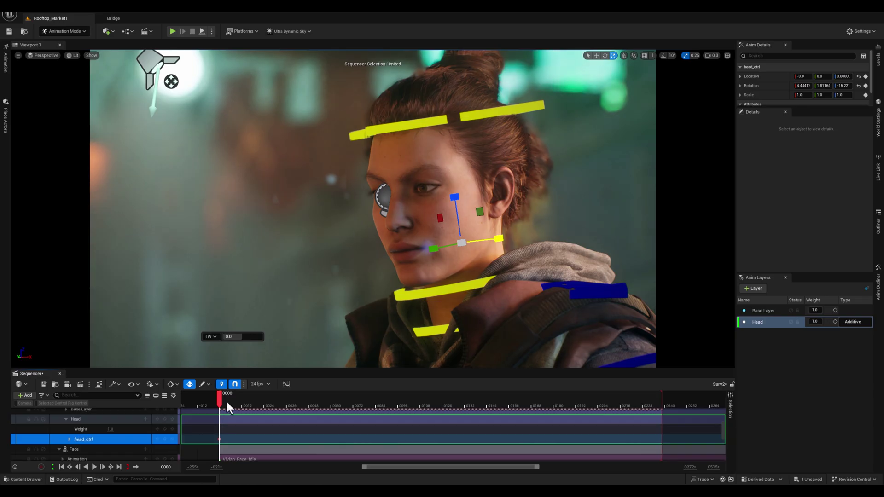
pyautogui.moveTo(227, 400); pyautogui.dragTo(435, 385)
pyautogui.press('e')
pyautogui.moveTo(473, 306)
pyautogui.mouseDown()
pyautogui.moveTo(494, 279)
pyautogui.moveTo(486, 298)
pyautogui.moveTo(501, 286)
pyautogui.moveTo(473, 309)
pyautogui.mouseUp()
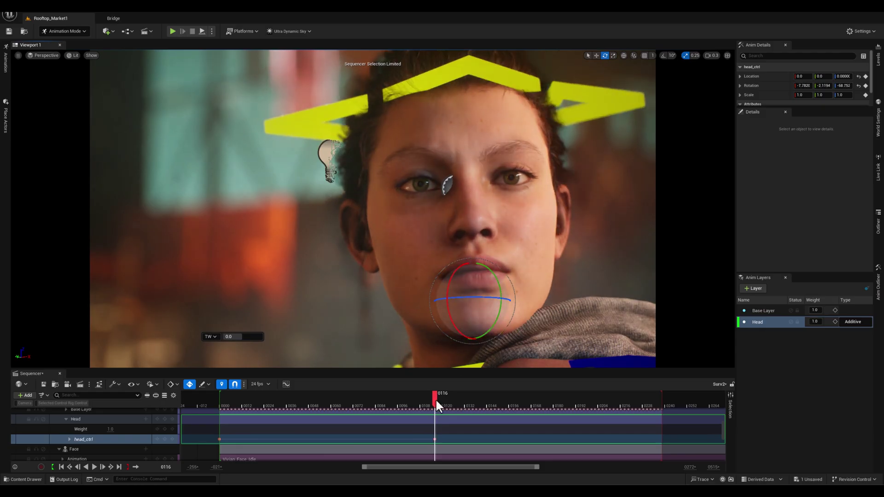
# - At the end of the sequence, reset head_ctrl's rotation and turn the head slightly away from the camera
pyautogui.moveTo(436, 399); pyautogui.dragTo(675, 386)
pyautogui.click(858, 86)
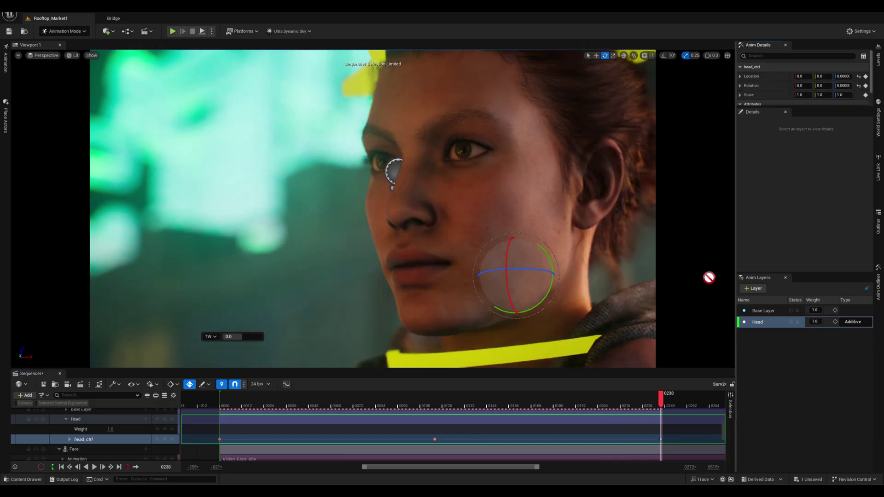
pyautogui.moveTo(516, 302); pyautogui.dragTo(500, 286)
# - Scrub through the head turn and open the curve editor to inspect head_ctrl's curves up to frame 116
pyautogui.moveTo(653, 399); pyautogui.dragTo(269, 422)
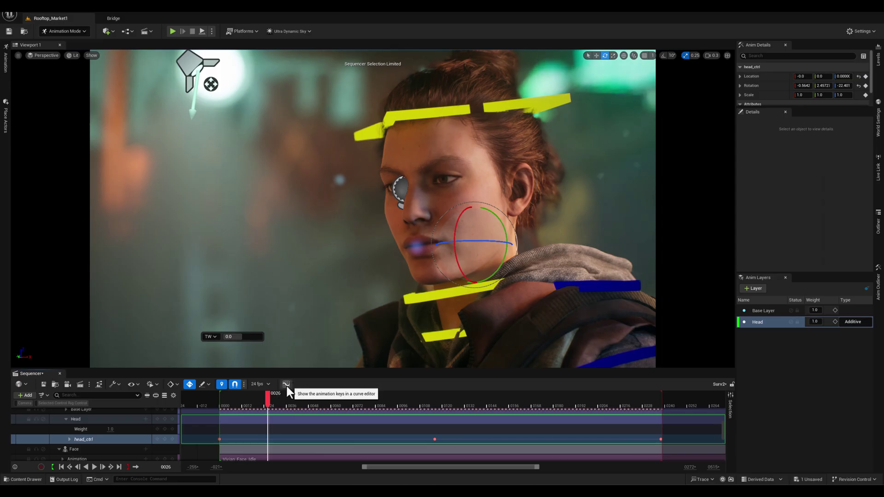
pyautogui.moveTo(267, 400); pyautogui.dragTo(267, 423)
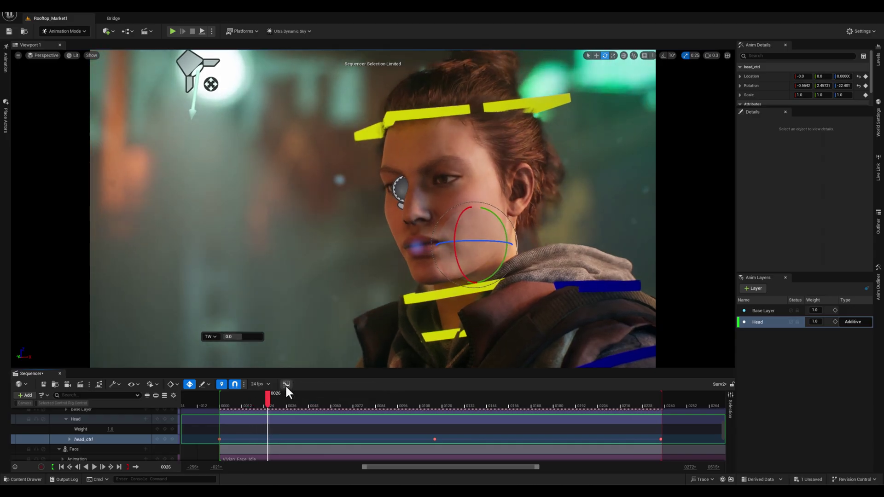
pyautogui.click(286, 384)
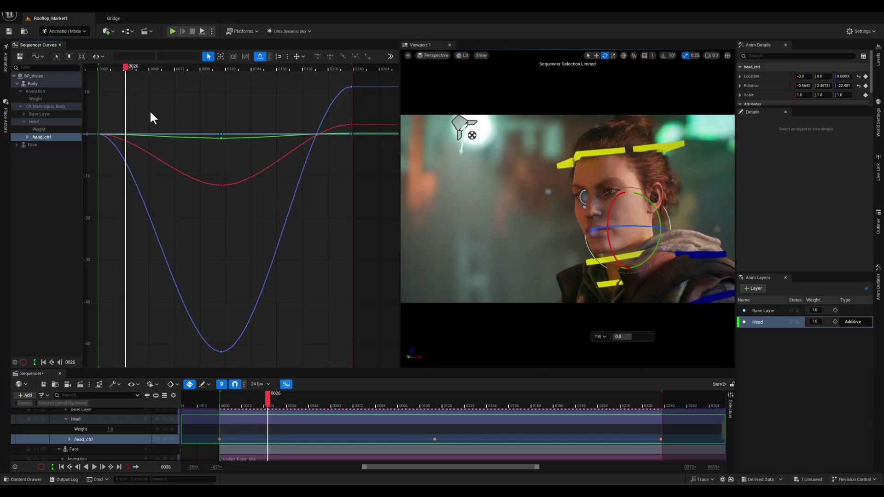
pyautogui.moveTo(126, 66); pyautogui.dragTo(221, 88)
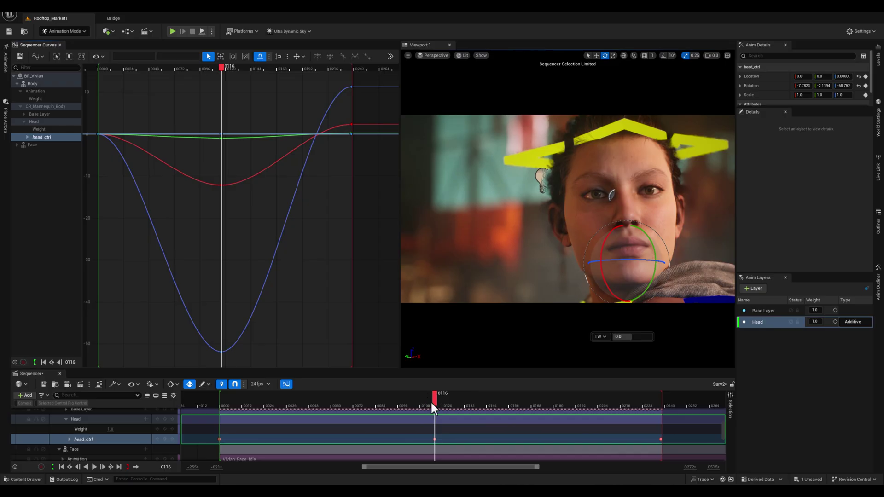
# - At frame 89, tween head_ctrl toward its previous key to delay the head turn, and play the result
pyautogui.moveTo(431, 404); pyautogui.dragTo(385, 407)
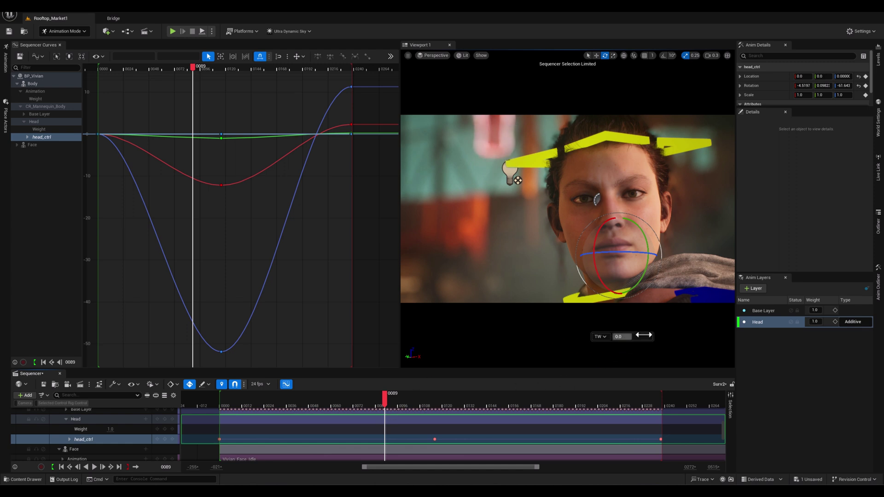
pyautogui.moveTo(634, 337); pyautogui.dragTo(626, 337)
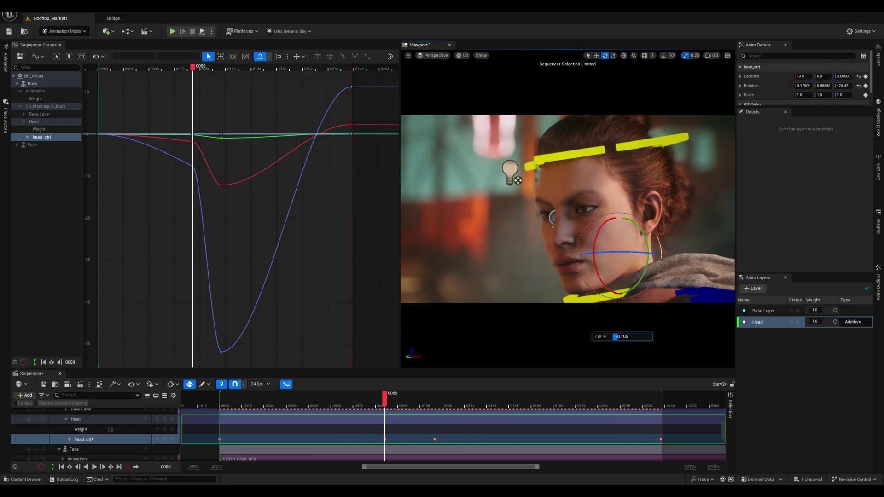
pyautogui.moveTo(626, 337)
pyautogui.mouseDown()
pyautogui.moveTo(648, 337)
pyautogui.moveTo(632, 337)
pyautogui.mouseUp()
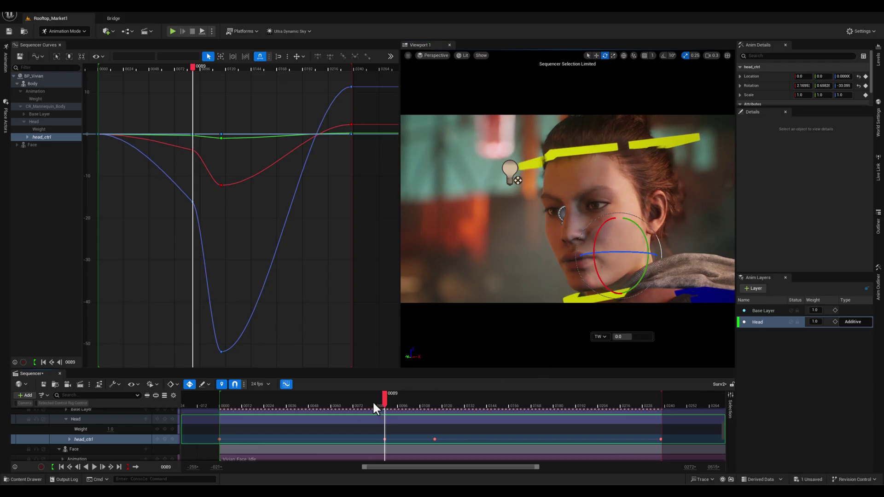
pyautogui.moveTo(378, 404); pyautogui.dragTo(367, 404)
pyautogui.press('space')
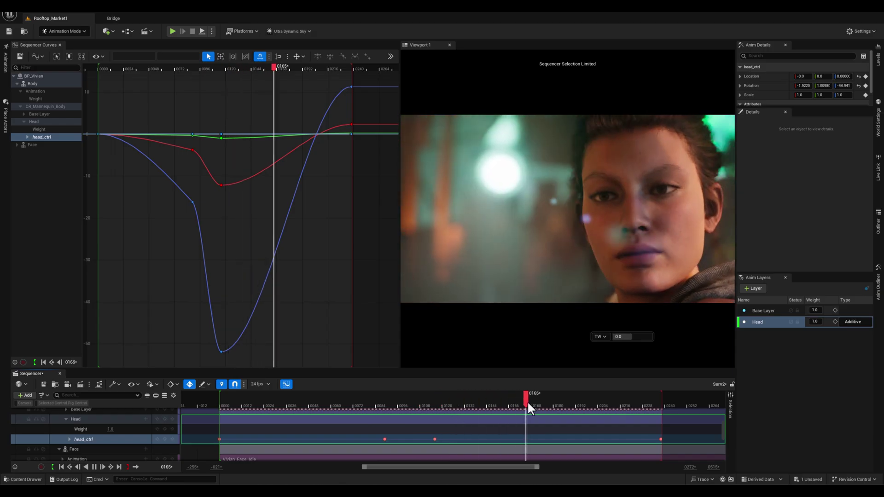
# - At frame 194, tween head_ctrl toward its previous key to prolong the look at the camera, and review the playback
pyautogui.moveTo(528, 403); pyautogui.dragTo(579, 400)
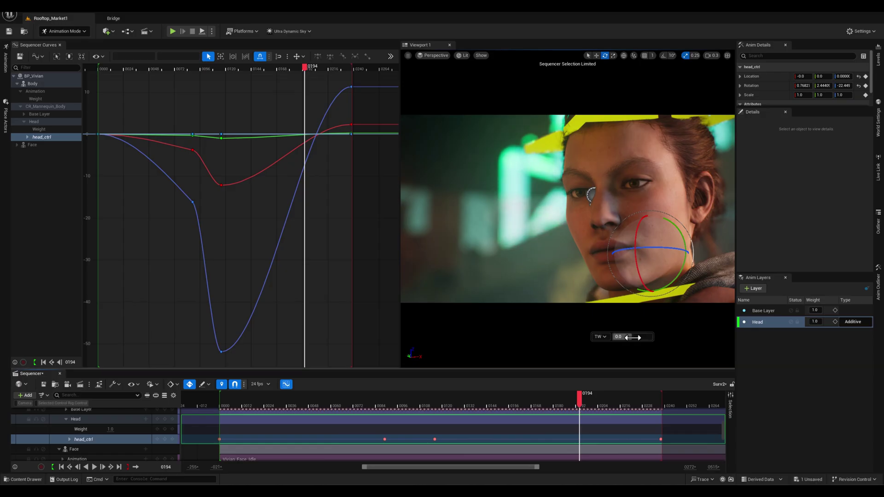
pyautogui.moveTo(626, 337); pyautogui.dragTo(620, 337)
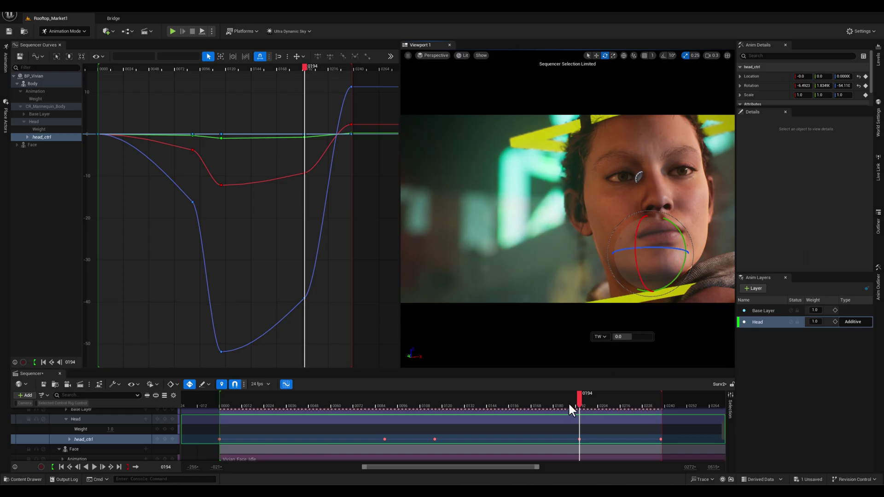
pyautogui.moveTo(574, 399); pyautogui.dragTo(546, 399)
pyautogui.press('space')
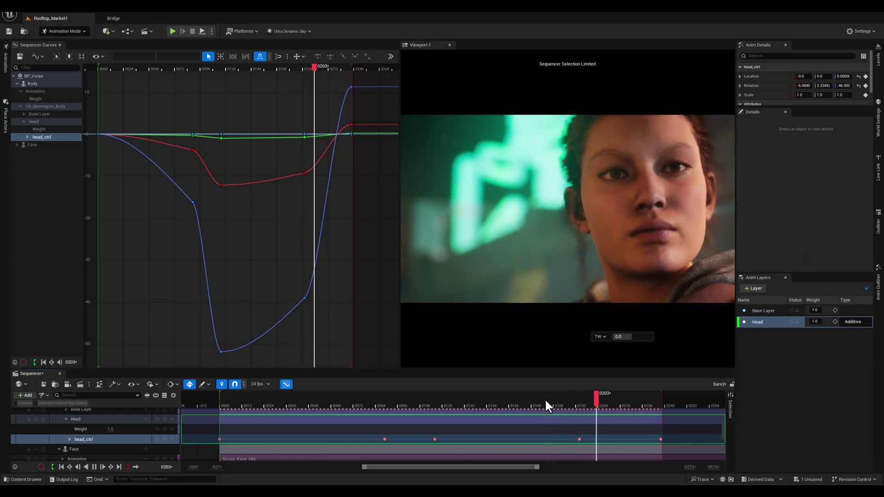
pyautogui.moveTo(603, 399); pyautogui.dragTo(144, 405)
pyautogui.press('space')
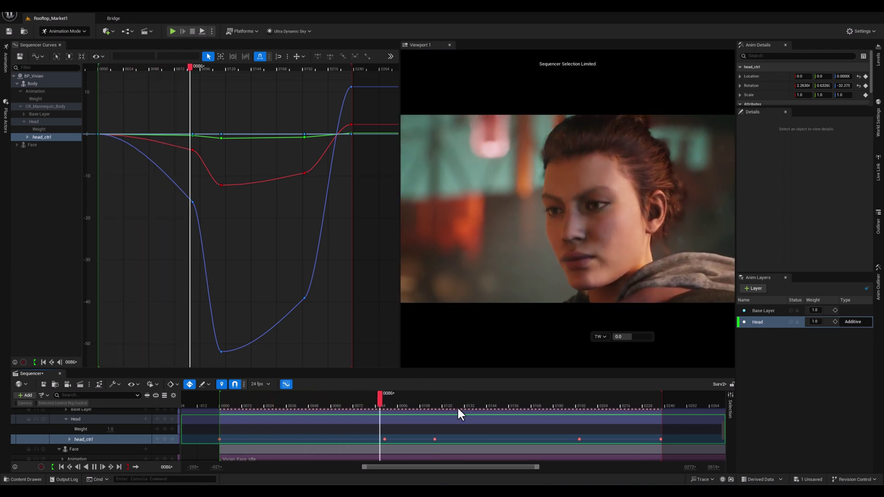
pyautogui.moveTo(469, 400); pyautogui.dragTo(379, 405)
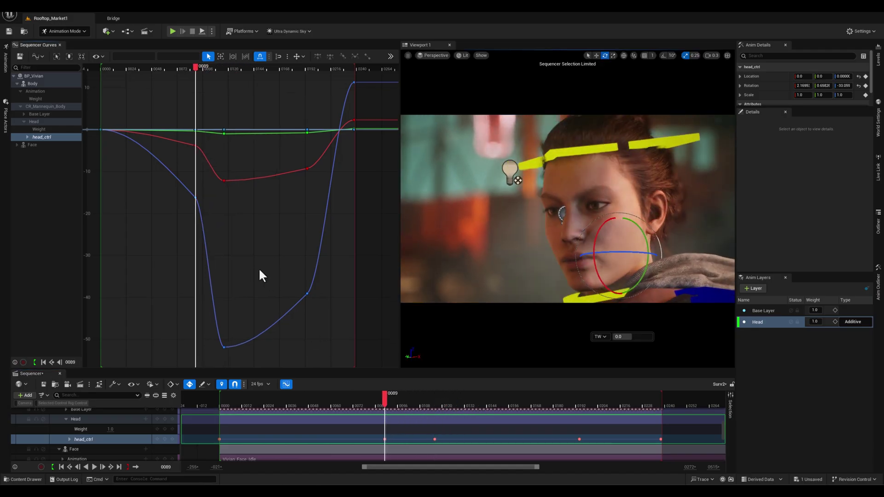
# - Expand head_ctrl in the curve editor and isolate its Rotation.Roll, Rotation.Pitch and Rotation.Yaw curves
pyautogui.moveTo(261, 273); pyautogui.dragTo(264, 270, button='right')
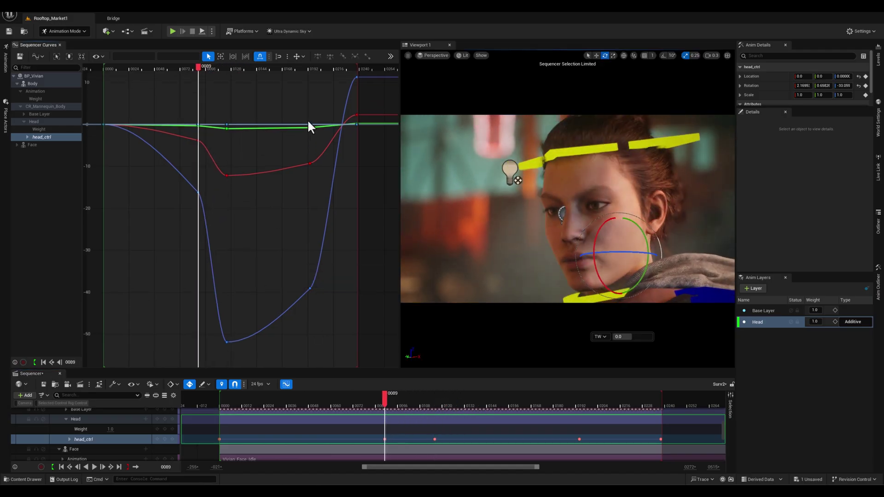
pyautogui.moveTo(249, 364); pyautogui.dragTo(203, 267)
pyautogui.click(27, 137)
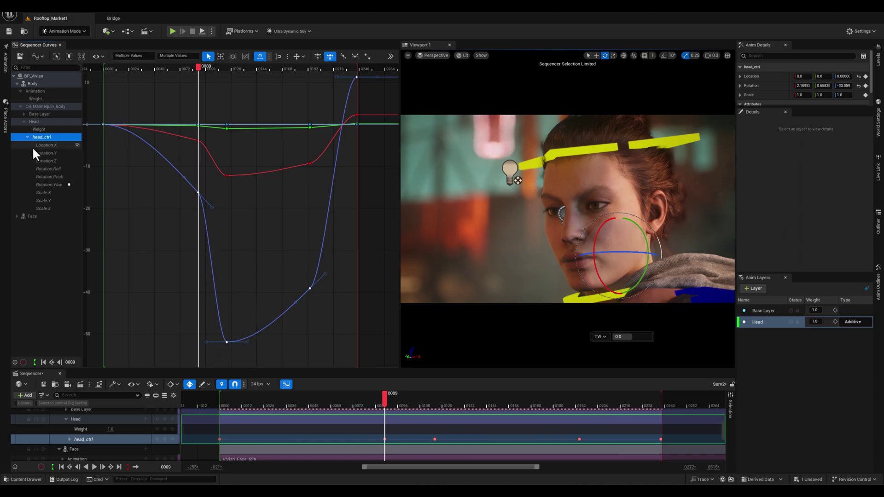
pyautogui.click(50, 168)
pyautogui.keyDown('shift'); pyautogui.click(53, 177); pyautogui.keyUp('shift')
pyautogui.keyDown('shift'); pyautogui.click(56, 184); pyautogui.keyUp('shift')
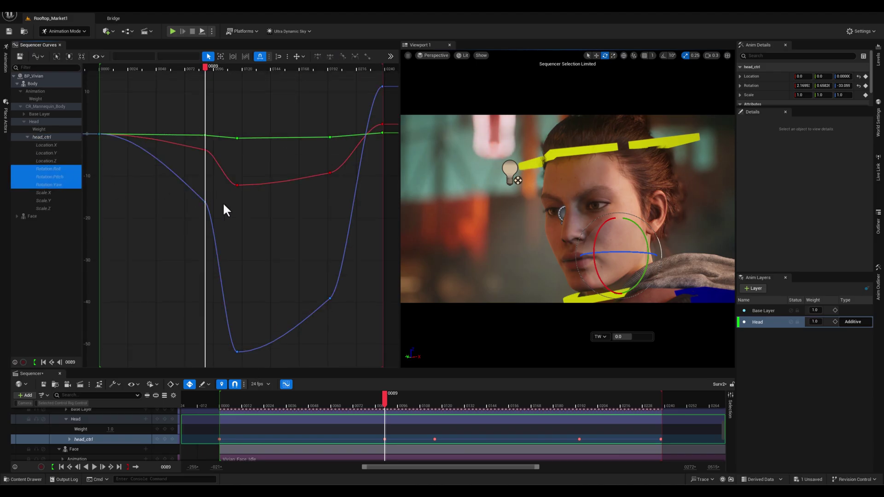
# - Select all keys on head_ctrl's three rotation curves and set them to cubic interpolation with user tangents
pyautogui.moveTo(231, 202); pyautogui.dragTo(237, 185, button='right')
pyautogui.moveTo(212, 66)
pyautogui.mouseDown()
pyautogui.moveTo(197, 67)
pyautogui.moveTo(208, 68)
pyautogui.mouseUp()
pyautogui.moveTo(256, 247); pyautogui.dragTo(184, 94)
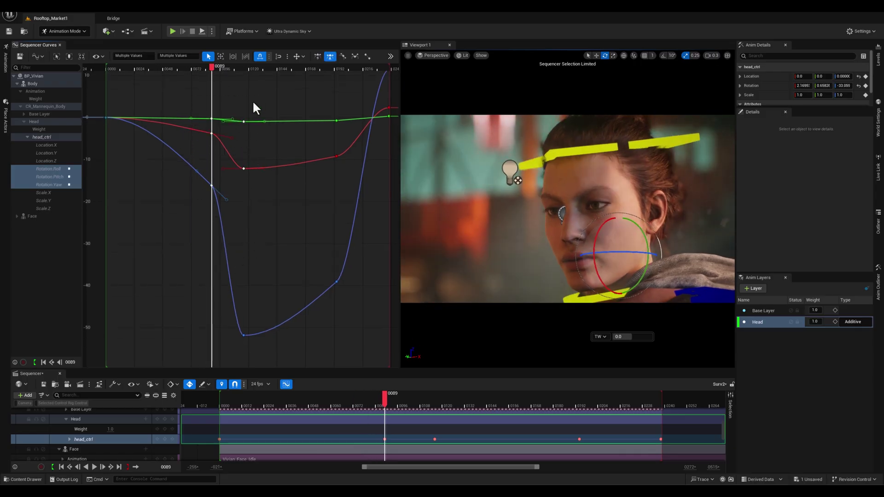
pyautogui.click(330, 58)
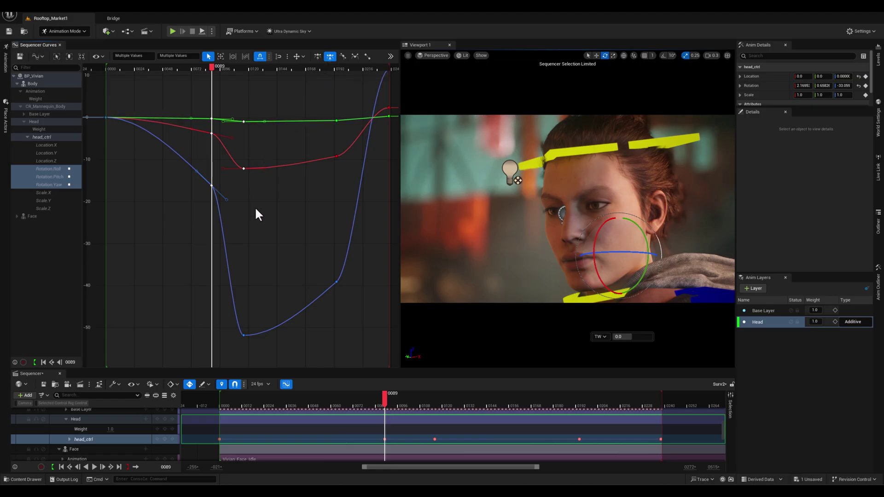
pyautogui.moveTo(284, 353); pyautogui.dragTo(226, 328)
pyautogui.click(168, 186)
pyautogui.press('f')
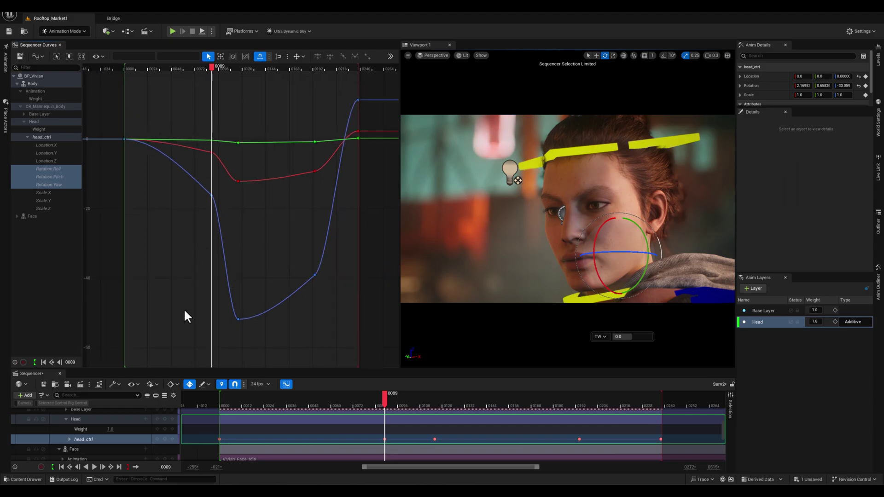
pyautogui.moveTo(102, 324); pyautogui.dragTo(364, 89)
pyautogui.press('3')
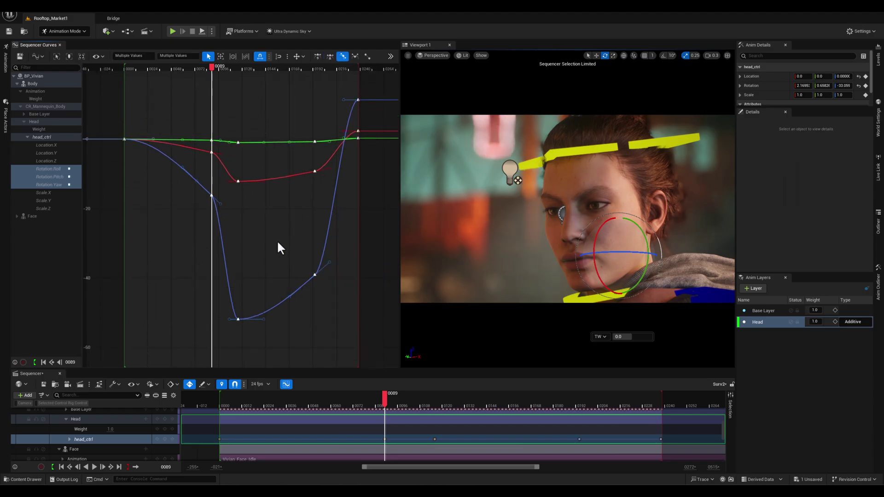
# - Reshape head_ctrl's yaw curve at frame 89 by rotating the key's tangent to a steeper downward slope
pyautogui.scroll(2, 229, 203)
pyautogui.click(239, 198)
pyautogui.moveTo(225, 185); pyautogui.dragTo(192, 198)
pyautogui.click(223, 206)
pyautogui.moveTo(253, 210)
pyautogui.mouseDown(button='middle')
pyautogui.moveTo(256, 237)
pyautogui.moveTo(252, 203)
pyautogui.mouseUp(button='middle')
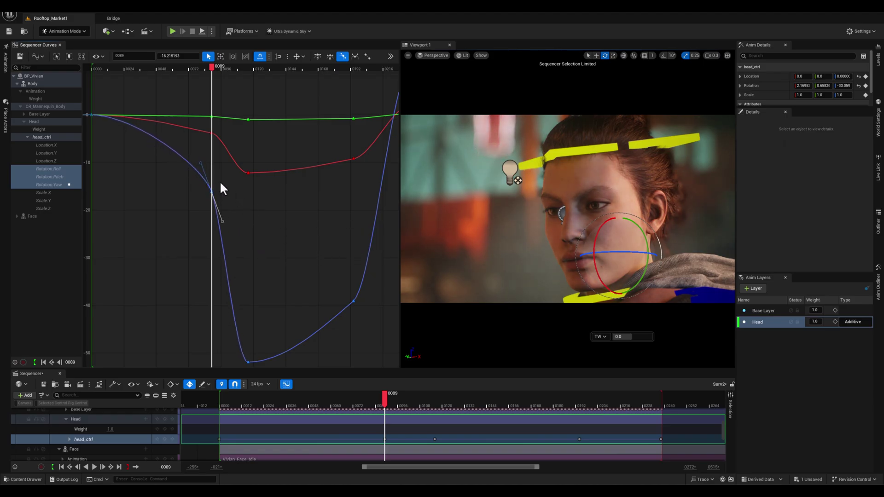
pyautogui.click(330, 57)
pyautogui.moveTo(219, 219); pyautogui.dragTo(218, 220)
pyautogui.moveTo(257, 216)
pyautogui.mouseDown(button='middle')
pyautogui.moveTo(251, 234)
pyautogui.moveTo(269, 200)
pyautogui.moveTo(265, 186)
pyautogui.moveTo(254, 222)
pyautogui.mouseUp(button='middle')
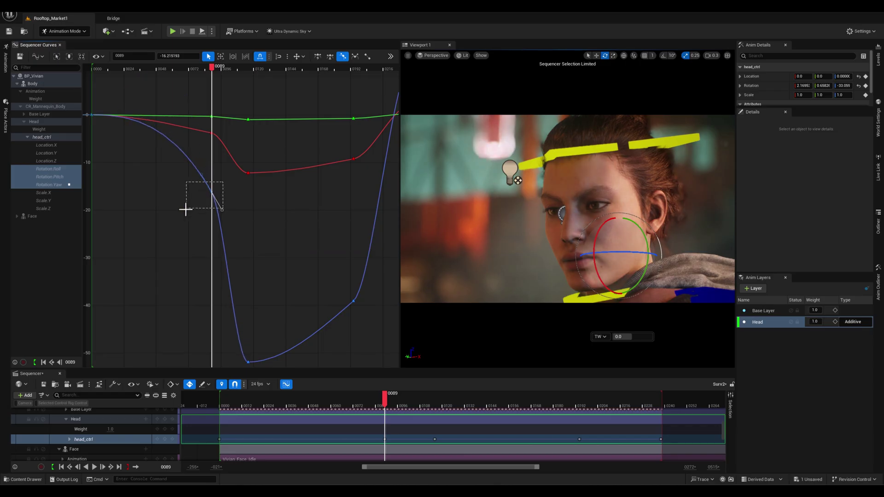
pyautogui.moveTo(236, 197); pyautogui.dragTo(217, 226)
pyautogui.moveTo(247, 215)
pyautogui.mouseDown(button='middle')
pyautogui.moveTo(260, 249)
pyautogui.moveTo(256, 234)
pyautogui.mouseUp(button='middle')
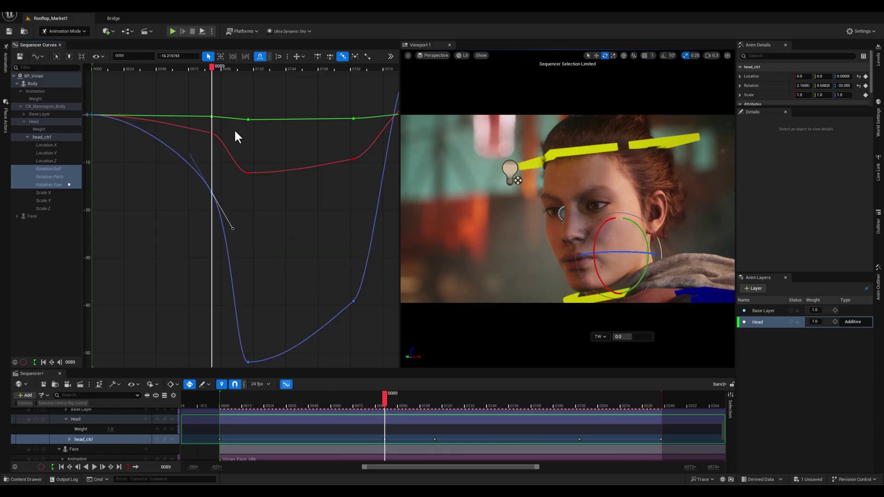
# - At frame 89, lower the yaw key to about -20, move the roll key to about -3.2, and play the result
pyautogui.moveTo(220, 125)
pyautogui.mouseDown()
pyautogui.moveTo(195, 150)
pyautogui.moveTo(219, 141)
pyautogui.mouseUp()
pyautogui.moveTo(244, 142); pyautogui.dragTo(245, 154, button='middle')
pyautogui.moveTo(210, 68); pyautogui.dragTo(173, 68)
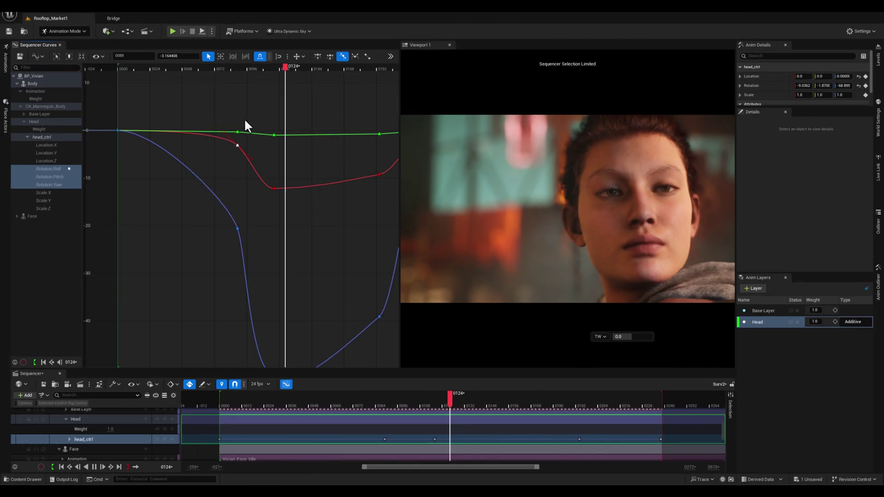
pyautogui.press('space')
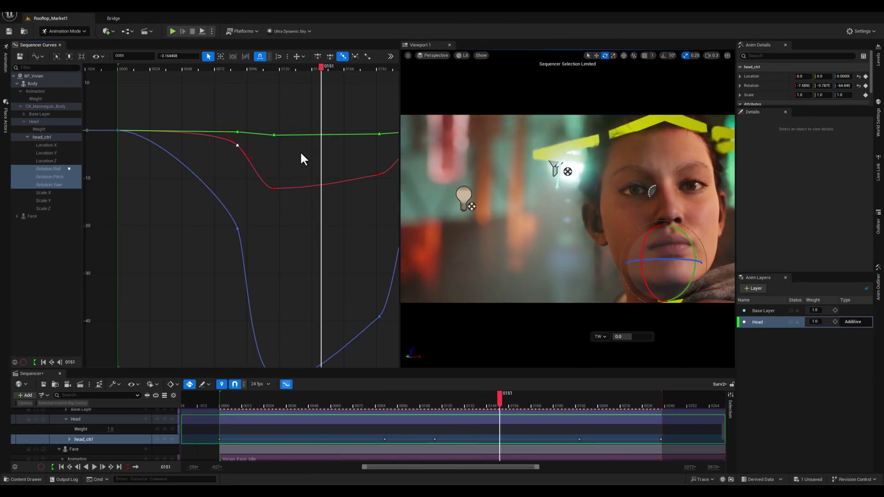
# - Isolate the roll curve, add a key at frame 44, raise it to about 1, and play the start of the turn
pyautogui.moveTo(321, 69); pyautogui.dragTo(178, 79)
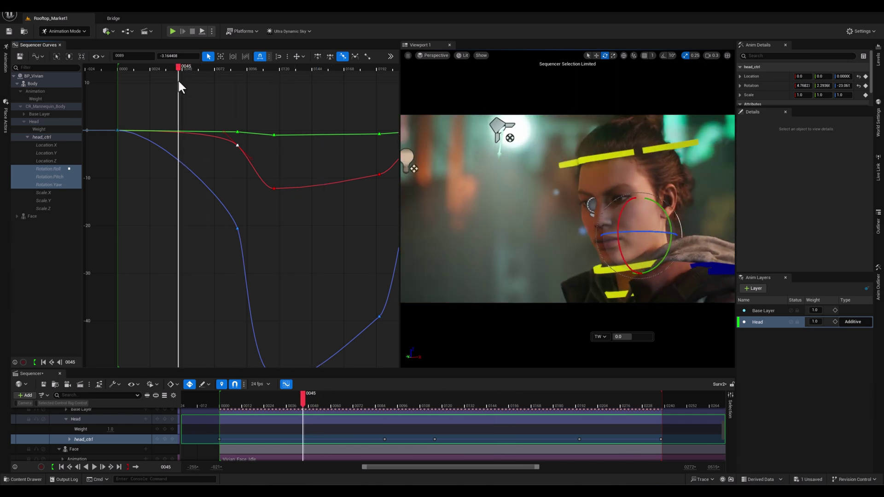
pyautogui.click(46, 169)
pyautogui.middleClick(228, 162)
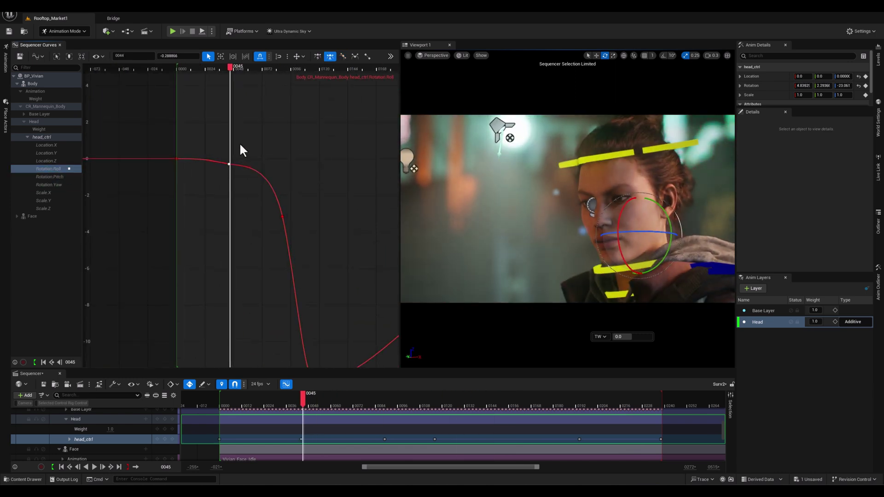
pyautogui.moveTo(240, 184); pyautogui.dragTo(240, 164, button='middle')
pyautogui.click(199, 70)
pyautogui.moveTo(197, 72); pyautogui.dragTo(169, 79)
pyautogui.press('space')
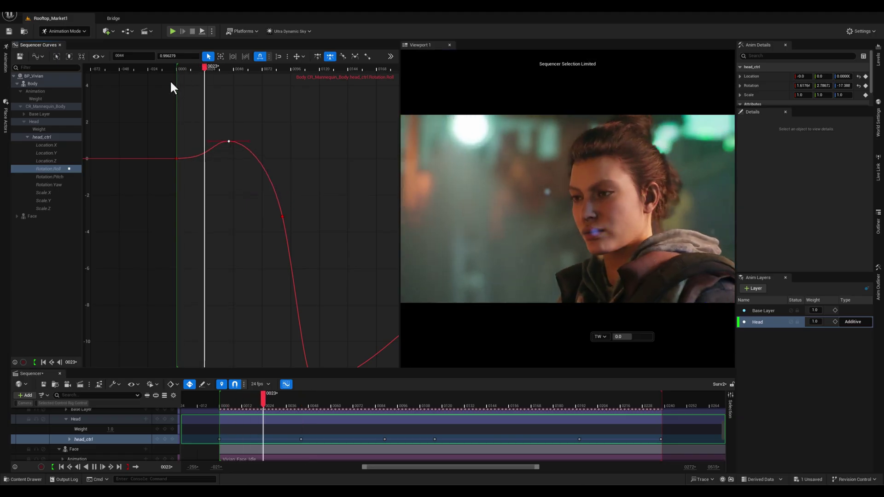
pyautogui.press('space')
# - Raise the frame 44 roll key to about 4.6, adjust its outgoing user tangent, and play the head turn
pyautogui.click(226, 71)
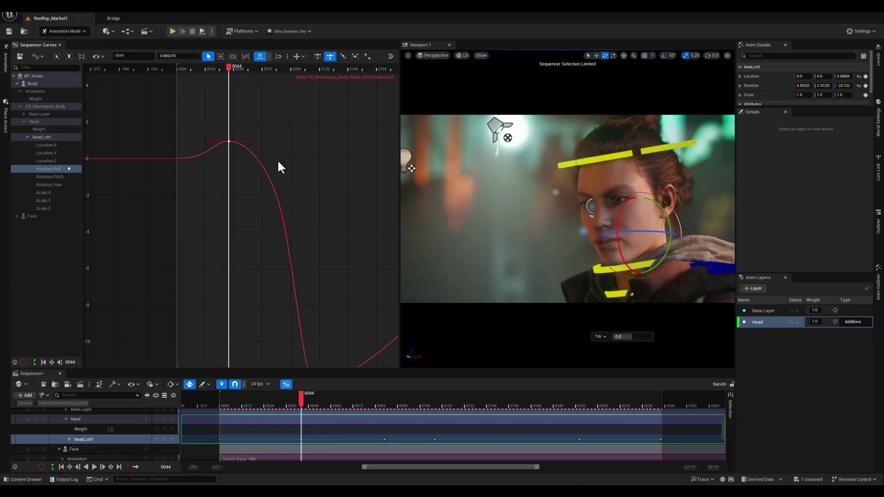
pyautogui.moveTo(277, 158); pyautogui.dragTo(264, 91, button='middle')
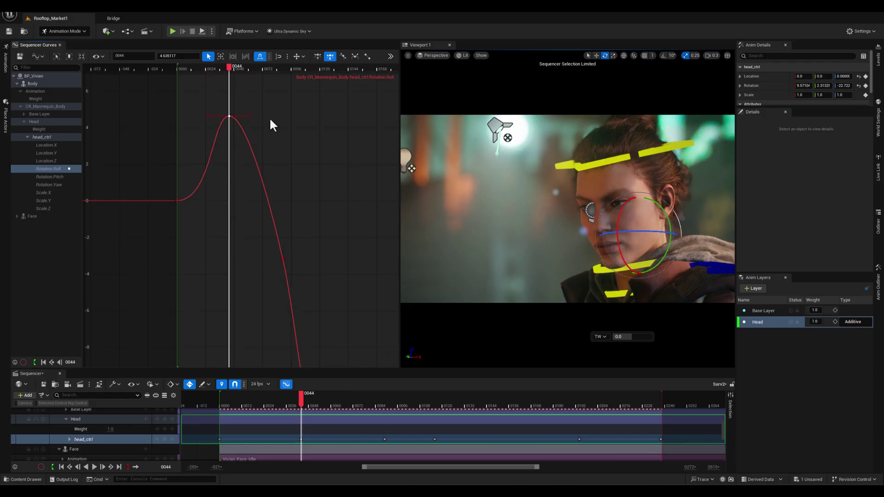
pyautogui.press('2')
pyautogui.moveTo(260, 109); pyautogui.dragTo(244, 120)
pyautogui.moveTo(270, 121); pyautogui.dragTo(272, 125, button='middle')
pyautogui.press('space')
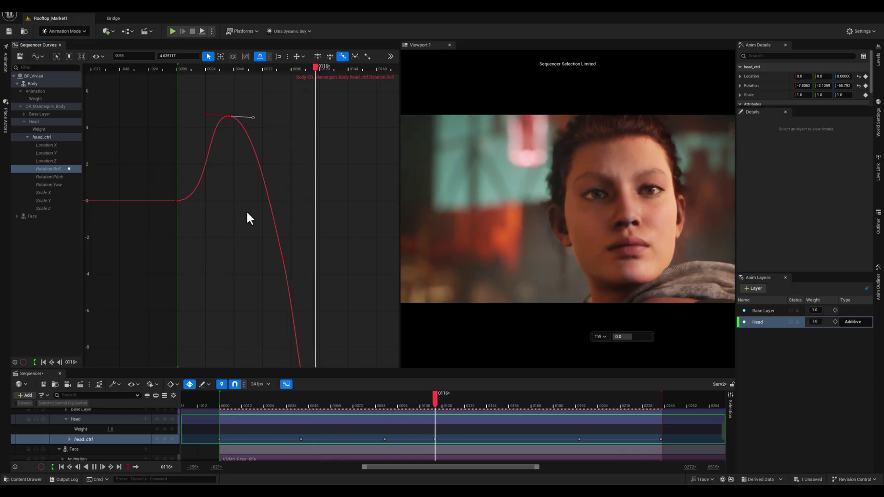
pyautogui.press('space')
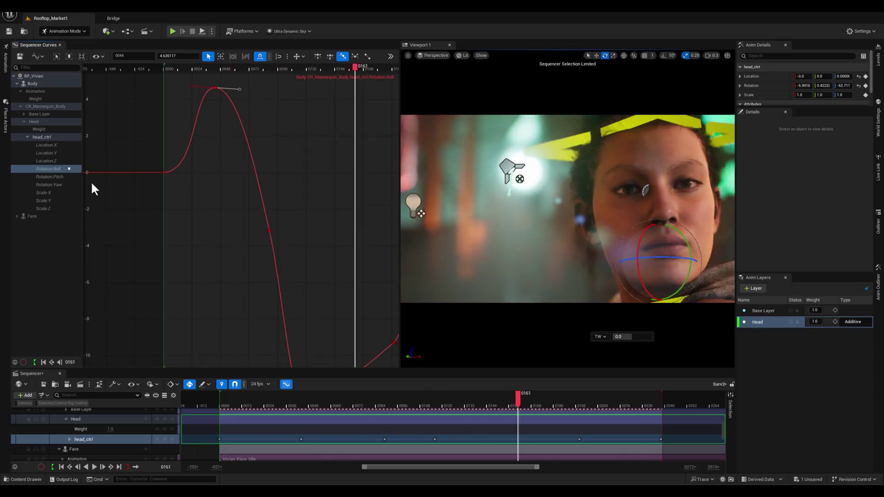
# - Show all three rotation curves together, raise the roll key at frame 194 to about 1.6, and play the result
pyautogui.keyDown('ctrl'); pyautogui.click(50, 184); pyautogui.keyUp('ctrl')
pyautogui.keyDown('ctrl'); pyautogui.click(50, 177); pyautogui.keyUp('ctrl')
pyautogui.press('f')
pyautogui.click(270, 209)
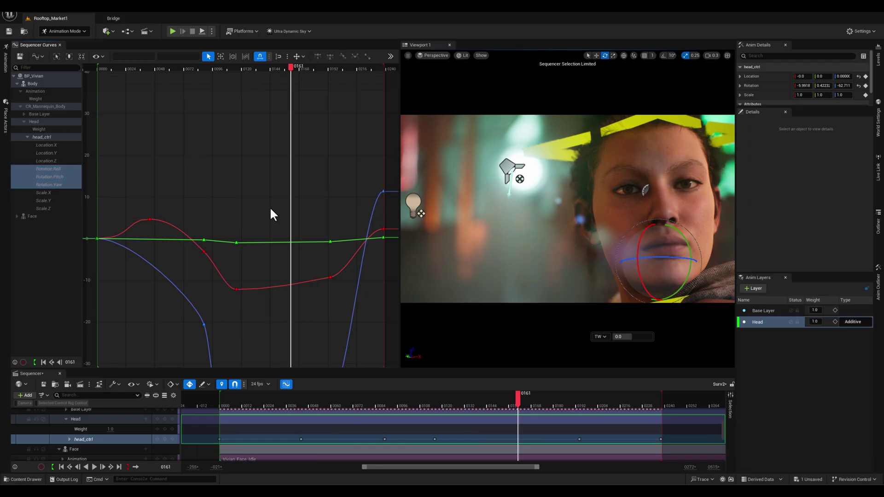
pyautogui.press('f')
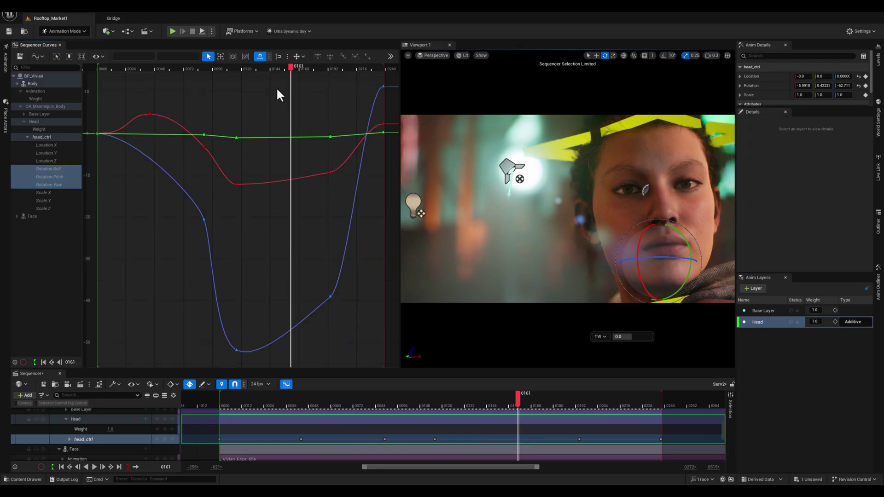
pyautogui.moveTo(298, 67); pyautogui.dragTo(329, 70)
pyautogui.click(330, 173)
pyautogui.moveTo(340, 200); pyautogui.dragTo(340, 221, button='middle')
pyautogui.moveTo(341, 222); pyautogui.dragTo(327, 152)
pyautogui.moveTo(327, 151); pyautogui.dragTo(327, 157, button='middle')
pyautogui.moveTo(304, 70); pyautogui.dragTo(223, 76)
pyautogui.press('space')
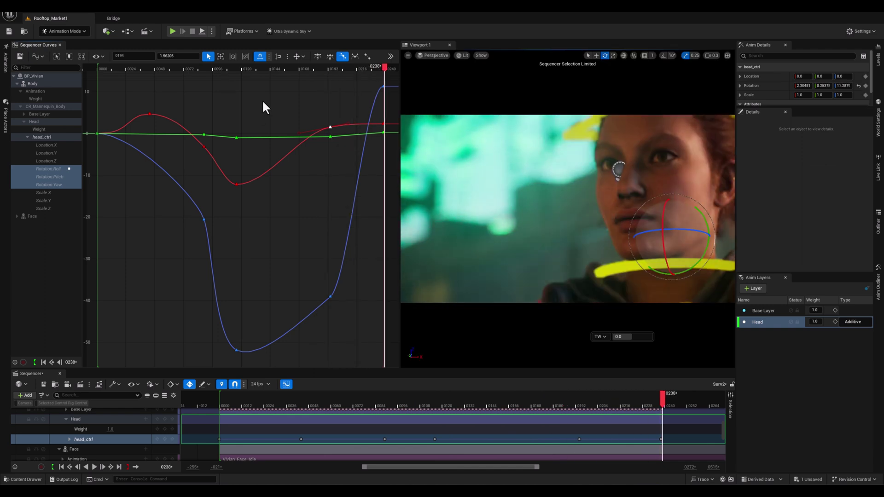
# - Raise the final roll key at the end of the sequence to about 8.4, adjust its incoming tangent, and review the motion
pyautogui.moveTo(353, 122); pyautogui.dragTo(303, 146, button='right')
pyautogui.moveTo(332, 147); pyautogui.dragTo(333, 122)
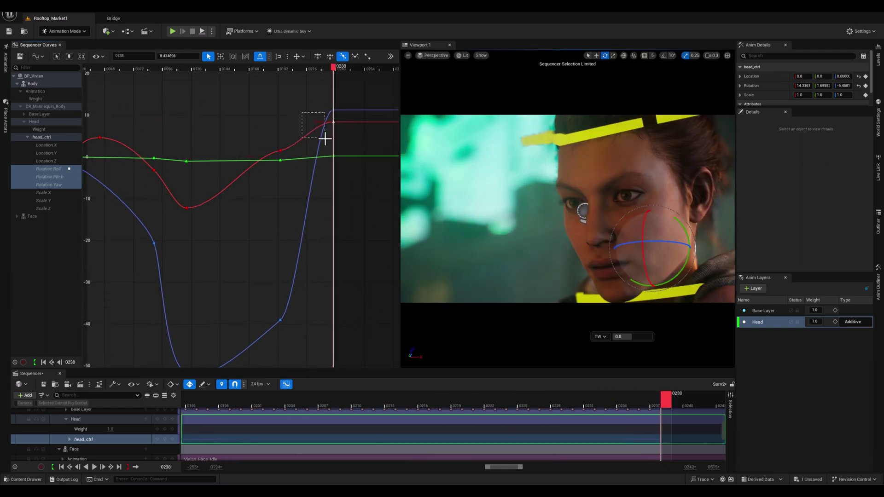
pyautogui.moveTo(319, 140); pyautogui.dragTo(301, 137, button='middle')
pyautogui.press('space')
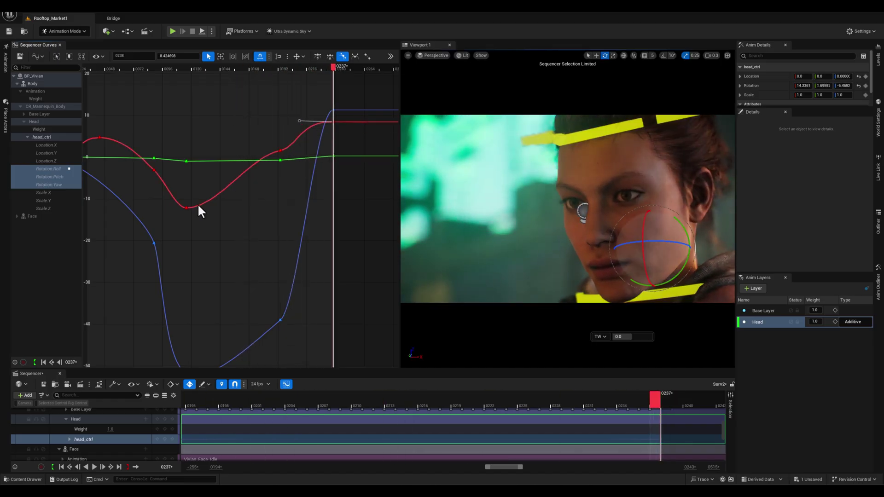
pyautogui.moveTo(198, 203); pyautogui.dragTo(258, 185, button='right')
pyautogui.scroll(-2, 341, 216)
pyautogui.moveTo(292, 250); pyautogui.dragTo(318, 279)
pyautogui.moveTo(355, 68); pyautogui.dragTo(311, 69)
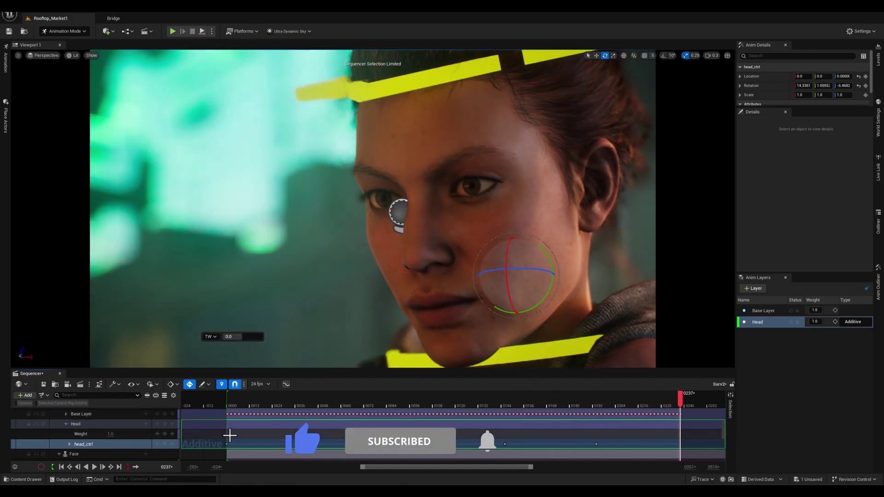
# - Find CineCameraActor15 in the sequence and switch the viewport to look through that camera
pyautogui.scroll(-4, 117, 429)
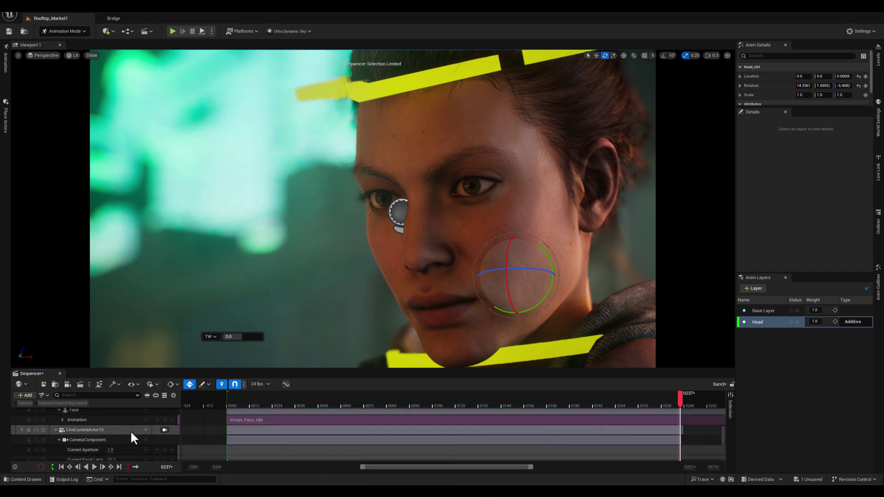
pyautogui.click(165, 430)
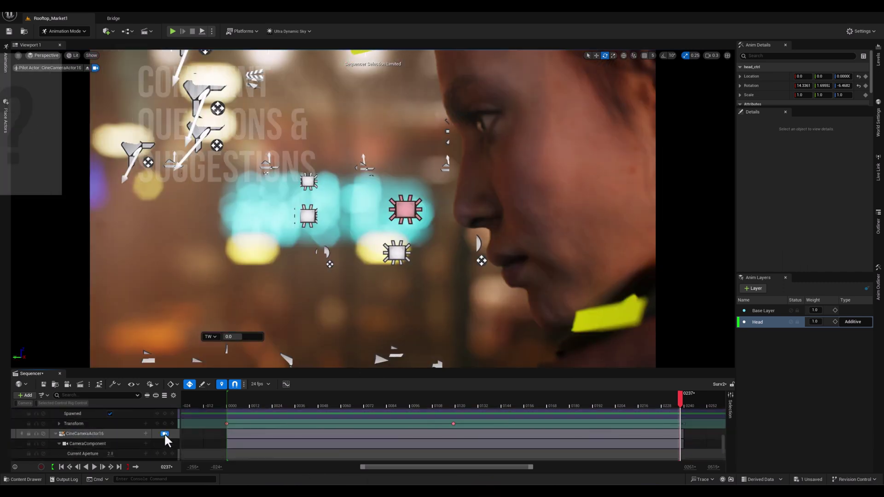